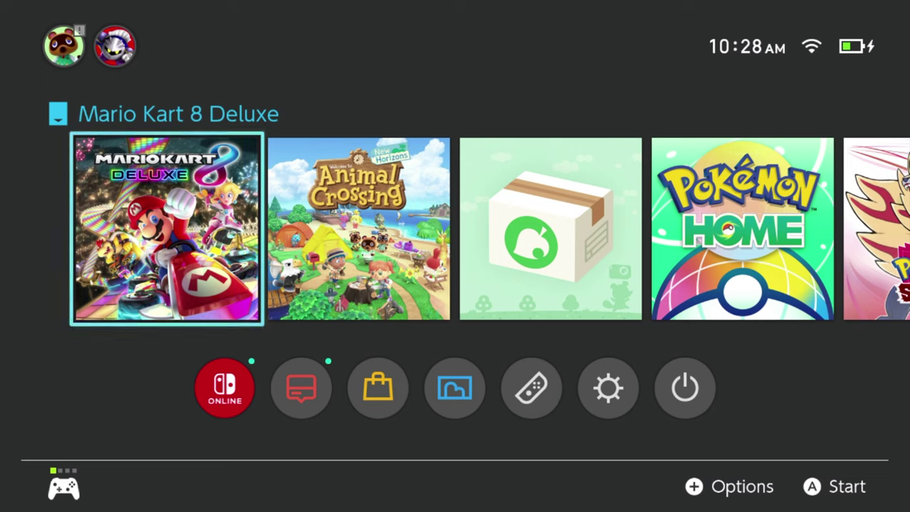
Open System Settings from the gear shortcut icon, landing on the Airplane Mode page.
{"action": "key", "text": "Down"}
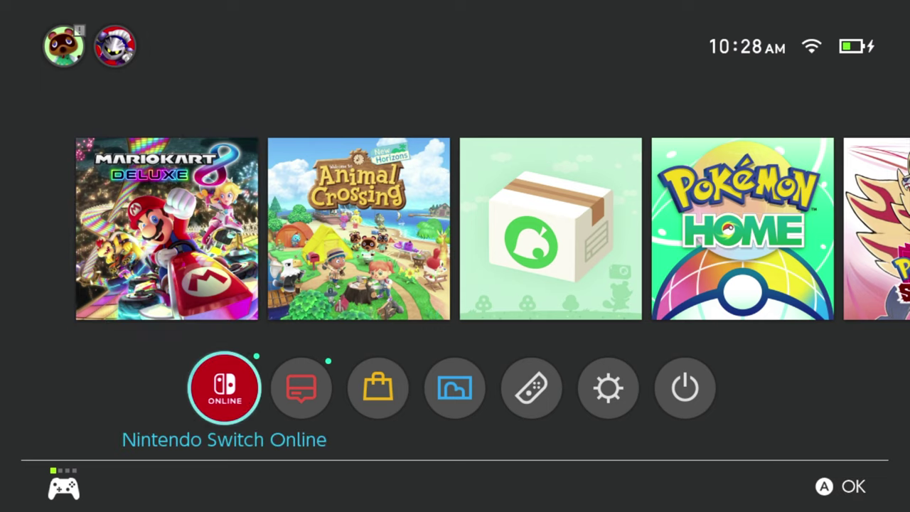
{"action": "key", "text": "Right"}
{"action": "key", "text": "Right"}
{"action": "key", "text": "Right"}
{"action": "key", "text": "Right"}
{"action": "key", "text": "Right"}
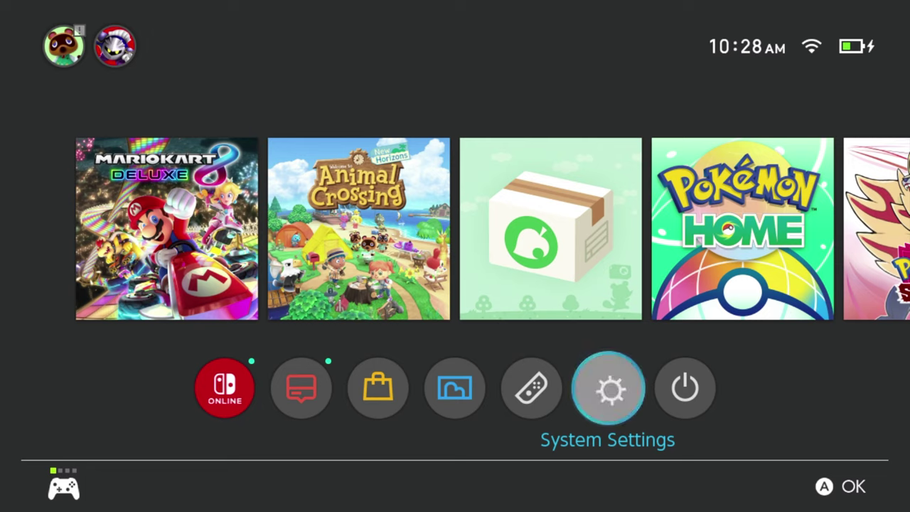
{"action": "key", "text": "Return"}
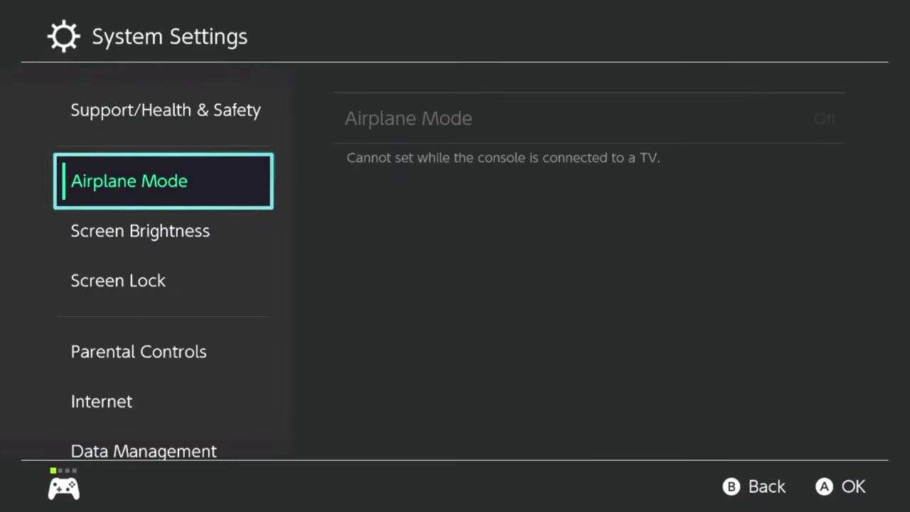
View the System page showing version 14.0.0, then back out to the HOME Menu.
{"action": "key", "text": "Down"}
{"action": "key", "text": "Down"}
{"action": "key", "text": "Down"}
{"action": "key", "text": "Down"}
{"action": "key", "text": "Down"}
{"action": "key", "text": "Down"}
{"action": "key", "text": "Down"}
{"action": "key", "text": "Down"}
{"action": "key", "text": "Down"}
{"action": "key", "text": "Down"}
{"action": "key", "text": "Down"}
{"action": "key", "text": "Down"}
{"action": "key", "text": "Down"}
{"action": "key", "text": "Down"}
{"action": "key", "text": "Down"}
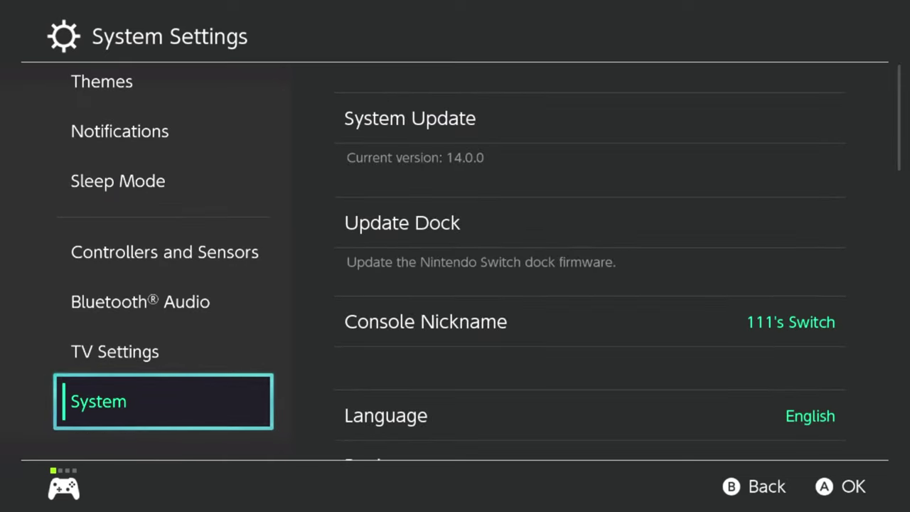
{"action": "key", "text": "Right"}
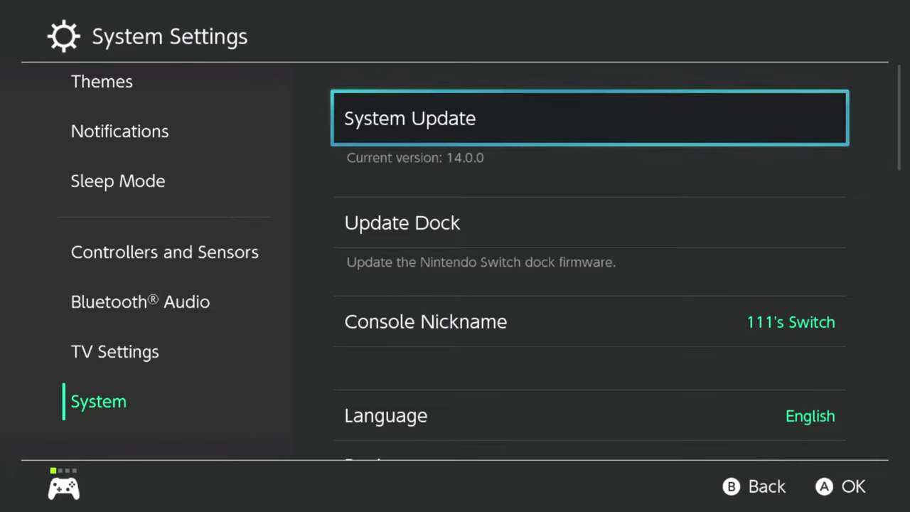
{"action": "key", "text": "Escape"}
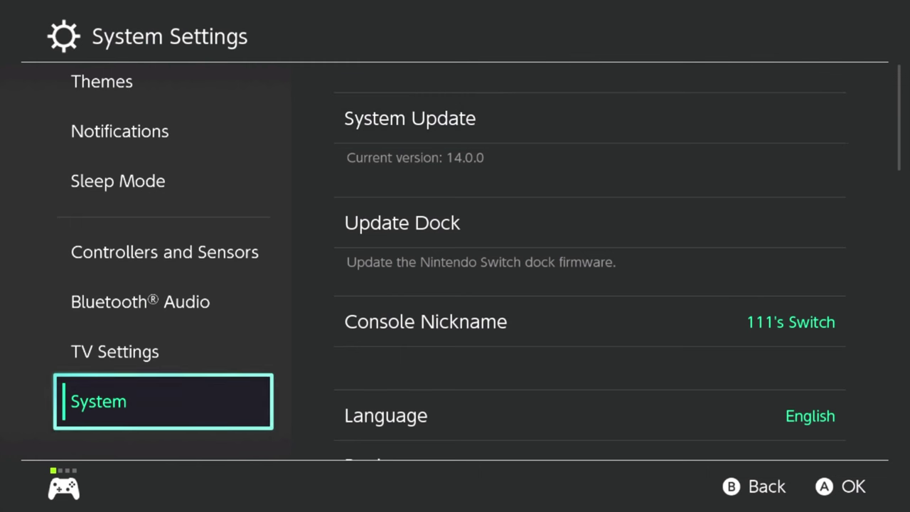
{"action": "key", "text": "Escape"}
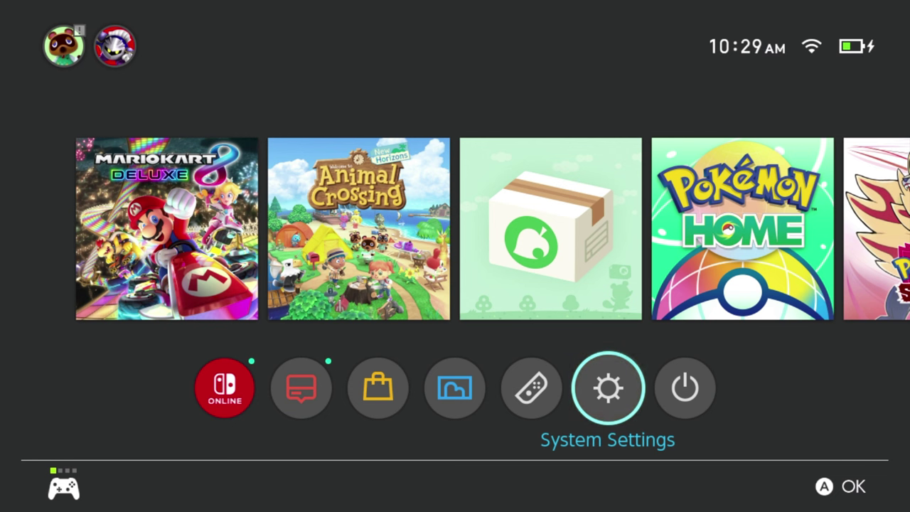
Move past the last game tile in the top row to All Software and open it.
{"action": "key", "text": "Up"}
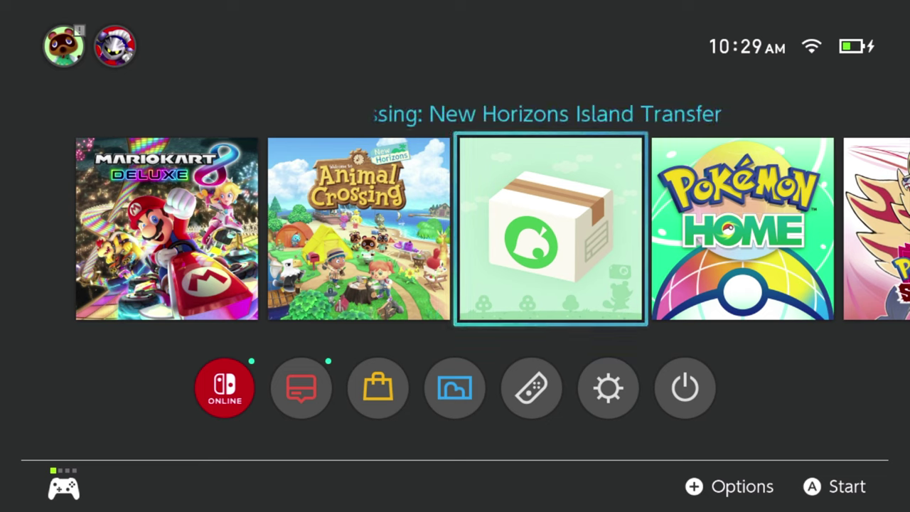
{"action": "key", "text": "Left"}
{"action": "key", "text": "Right"}
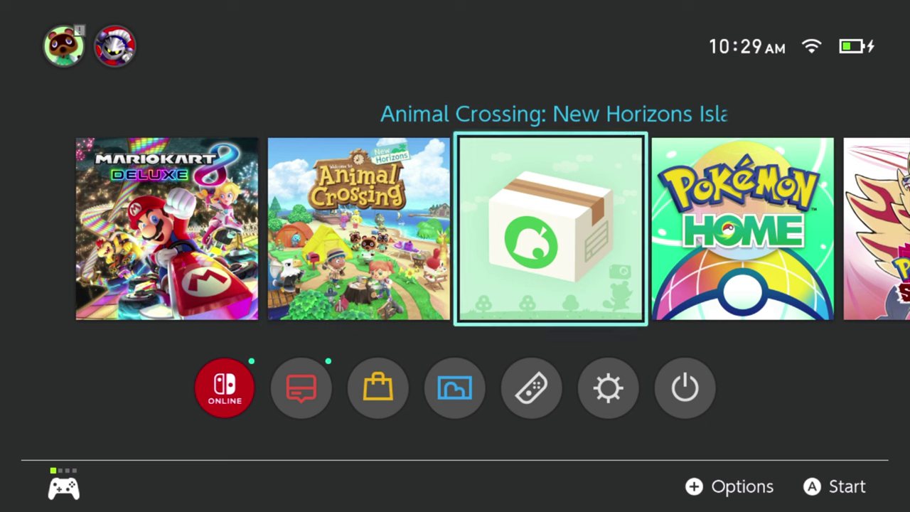
{"action": "key", "text": "Right"}
{"action": "key", "text": "Right"}
{"action": "key", "text": "Right"}
{"action": "key", "text": "Right"}
{"action": "key", "text": "Right"}
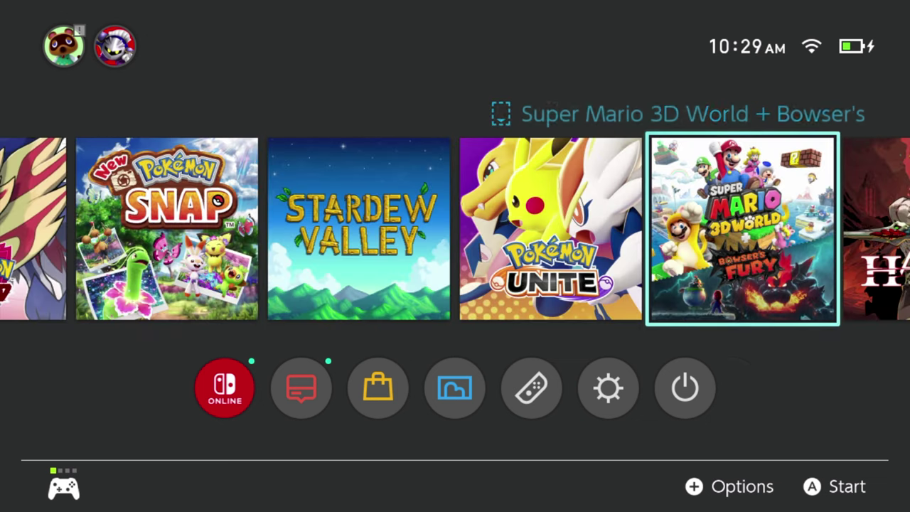
{"action": "key", "text": "Right"}
{"action": "key", "text": "Right"}
{"action": "key", "text": "Right"}
{"action": "key", "text": "Right"}
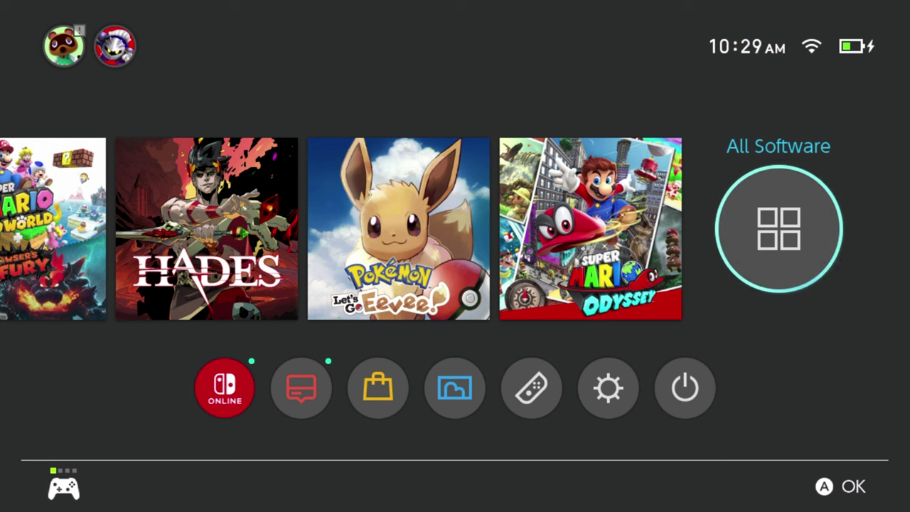
{"action": "key", "text": "Return"}
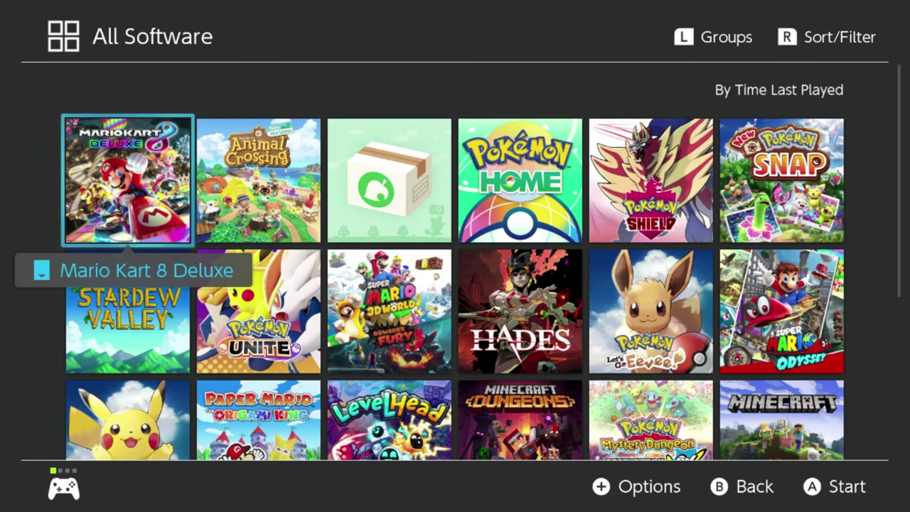
Browse the All Software grid, then switch to the Groups screen with L.
{"action": "key", "text": "Down"}
{"action": "key", "text": "Down"}
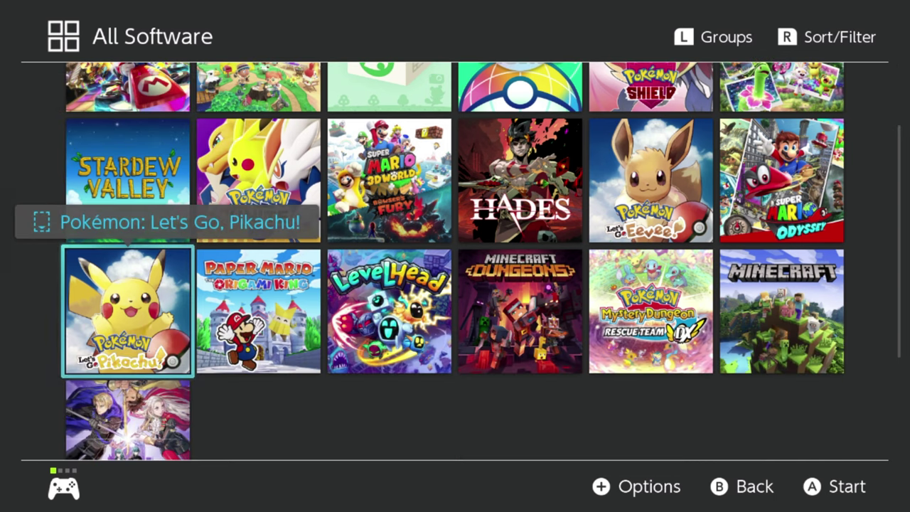
{"action": "key", "text": "Up"}
{"action": "key", "text": "Up"}
{"action": "key", "text": "Up"}
{"action": "key", "text": "Down"}
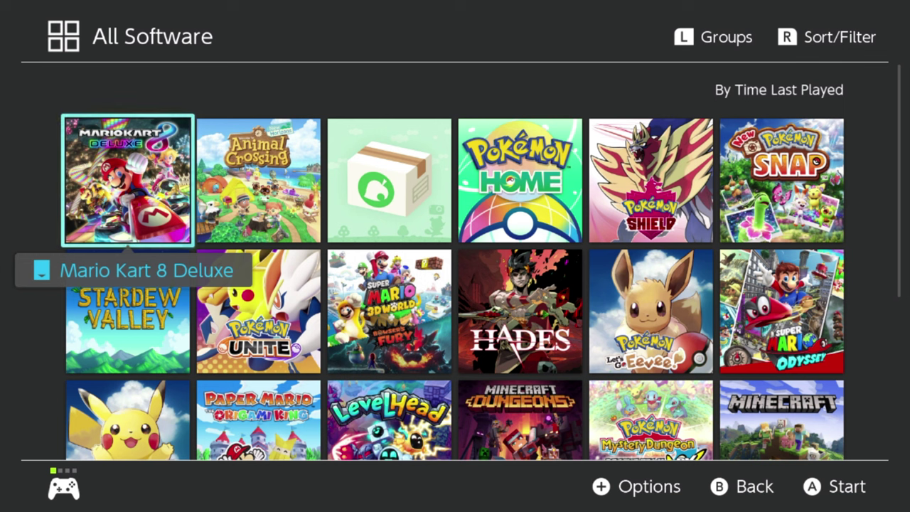
{"action": "key", "text": "l"}
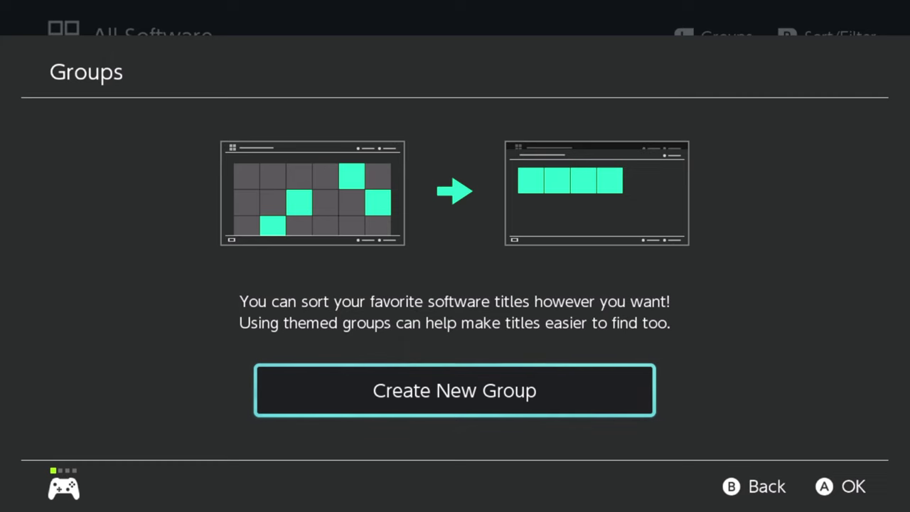
Start a new group and add Pokémon UNITE as its first title.
{"action": "key", "text": "Return"}
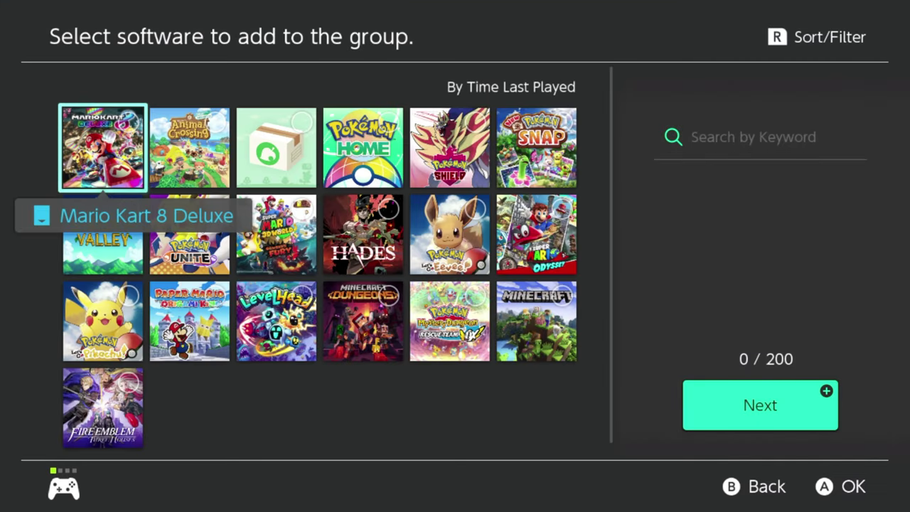
{"action": "key", "text": "Right"}
{"action": "key", "text": "Down"}
{"action": "key", "text": "Right"}
{"action": "key", "text": "Up"}
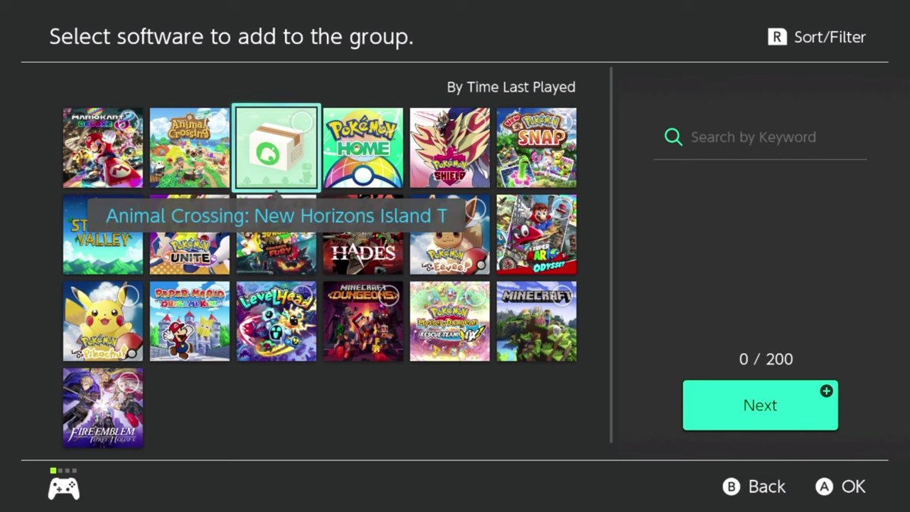
{"action": "key", "text": "Down"}
{"action": "key", "text": "Left"}
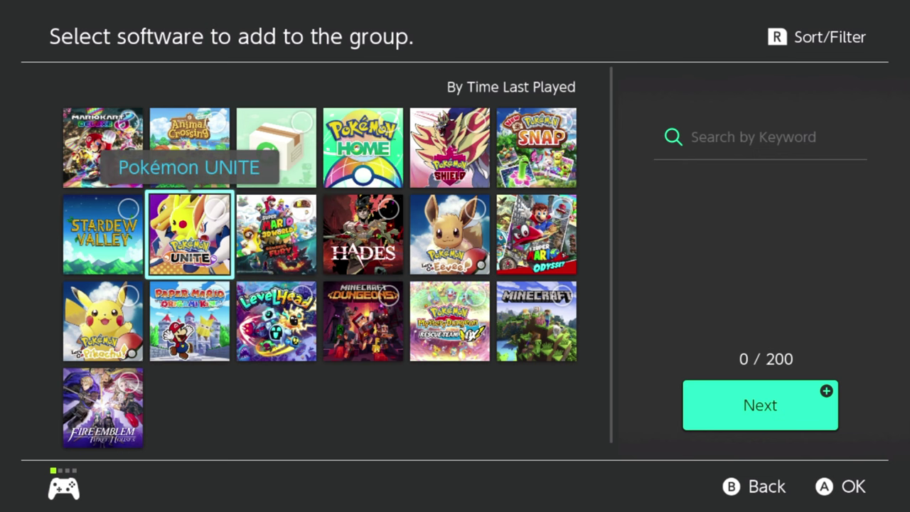
{"action": "key", "text": "Return"}
Add Pokémon: Let's Go, Pikachu!, Pokémon Mystery Dungeon and Pokémon: Let's Go, Eevee!
{"action": "key", "text": "Left"}
{"action": "key", "text": "Down"}
{"action": "key", "text": "Return"}
{"action": "key", "text": "Right"}
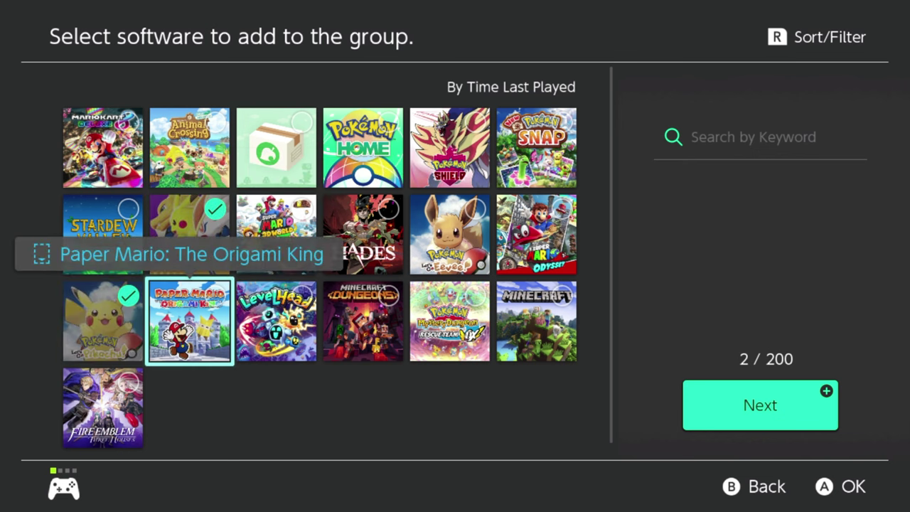
{"action": "key", "text": "Right"}
{"action": "key", "text": "Right"}
{"action": "key", "text": "Right"}
{"action": "key", "text": "Return"}
{"action": "key", "text": "Up"}
{"action": "key", "text": "Return"}
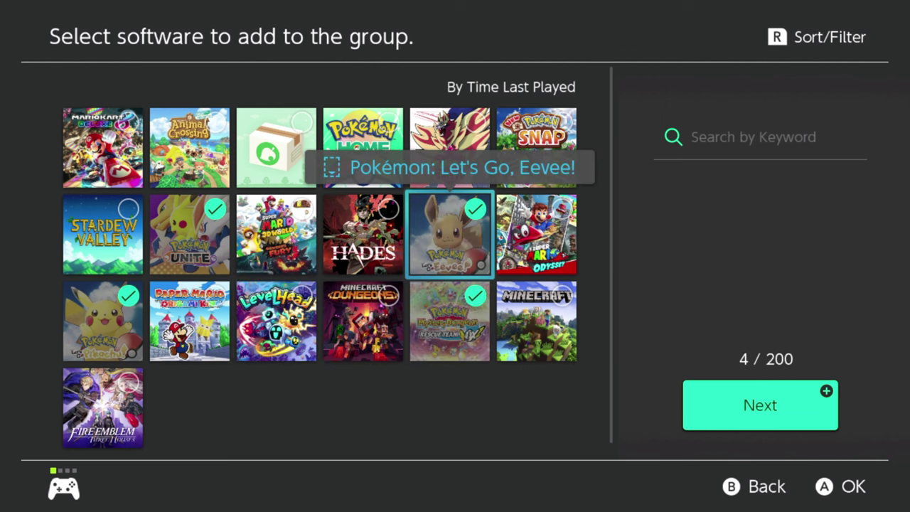
Add Pokémon Shield, Pokémon HOME and New Pokémon Snap to the selection.
{"action": "key", "text": "Up"}
{"action": "key", "text": "Return"}
{"action": "key", "text": "Left"}
{"action": "key", "text": "Return"}
{"action": "key", "text": "Right"}
{"action": "key", "text": "Right"}
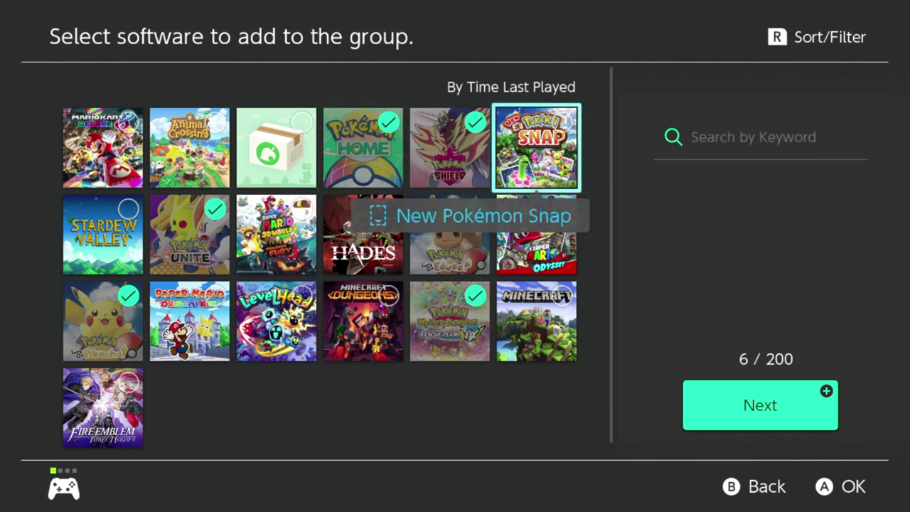
{"action": "key", "text": "Return"}
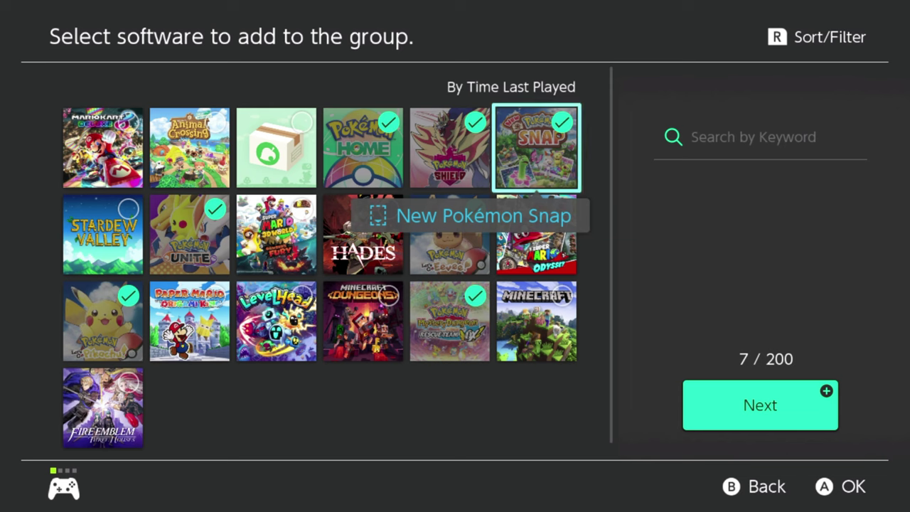
Confirm the seven chosen titles and go to the display-order screen.
{"action": "key", "text": "Down"}
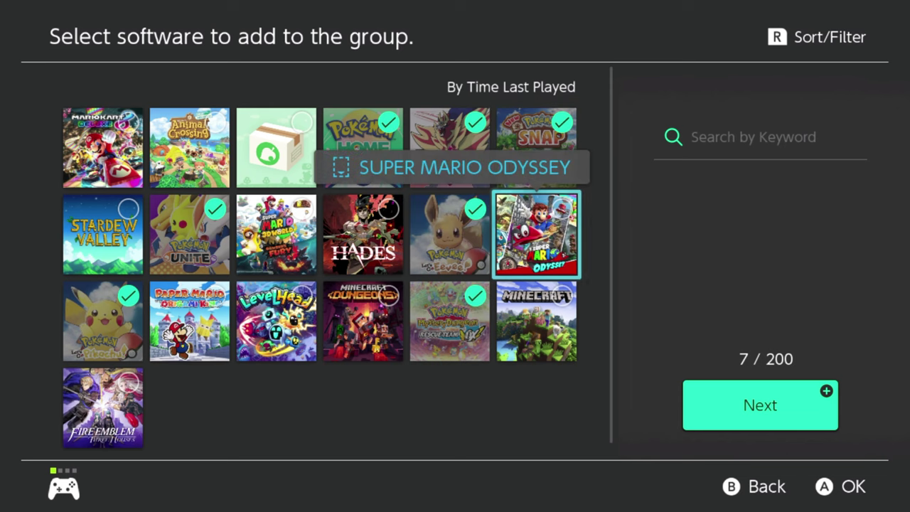
{"action": "key", "text": "Down"}
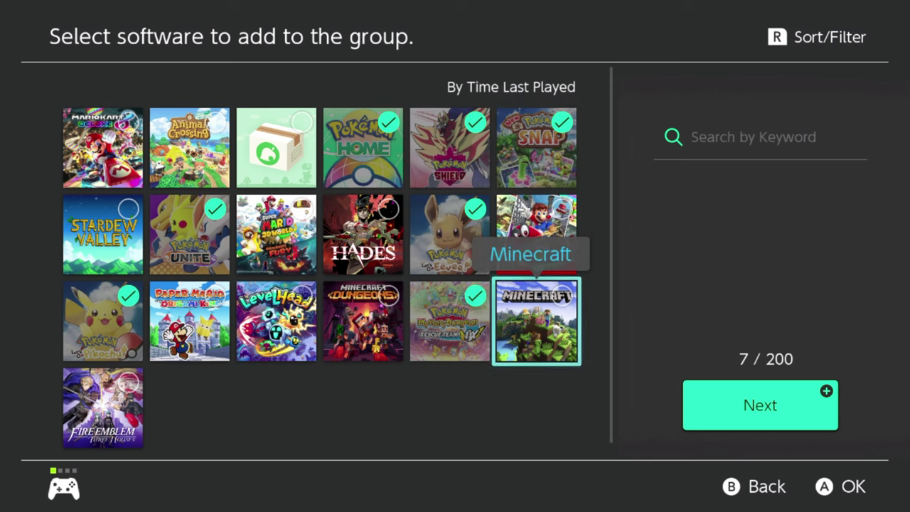
{"action": "key", "text": "Right"}
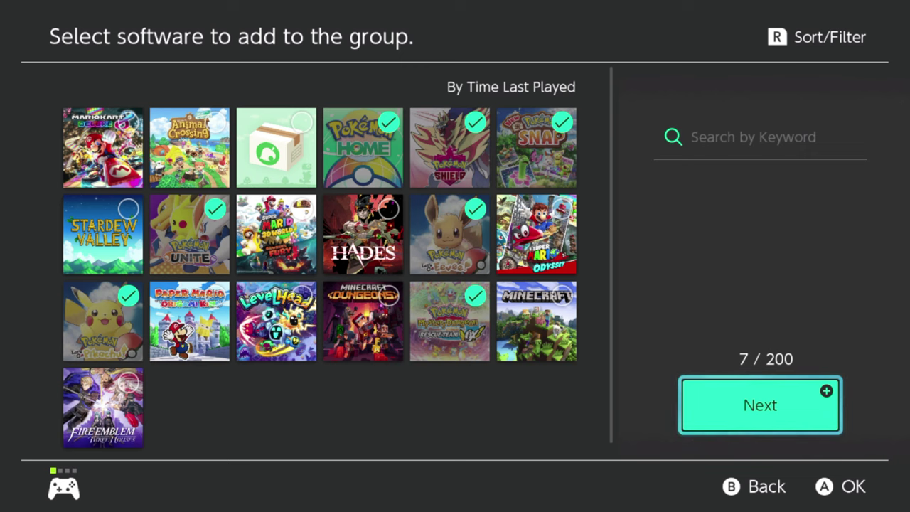
{"action": "key", "text": "Return"}
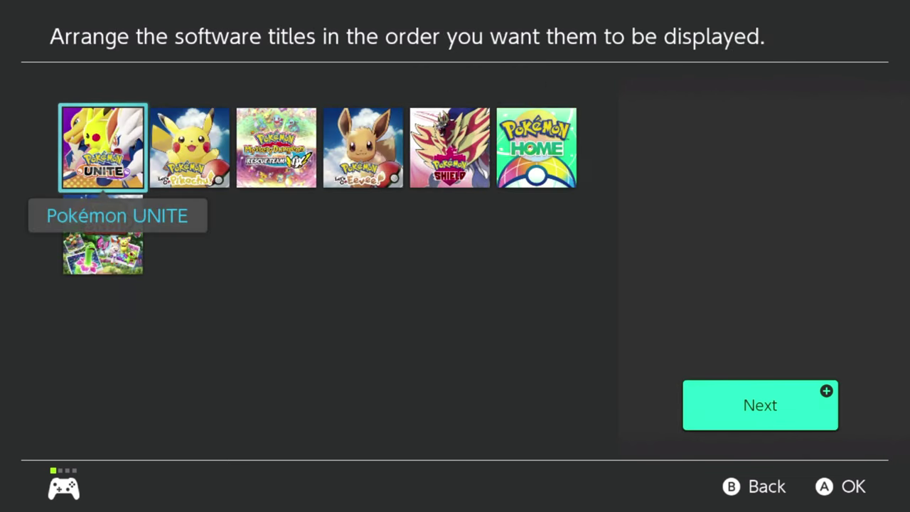
{"action": "key", "text": "Right"}
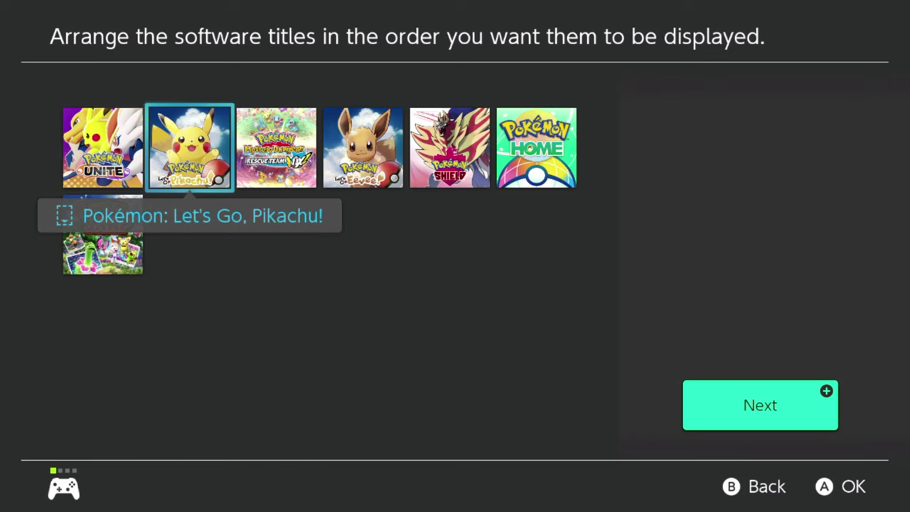
{"action": "key", "text": "Down"}
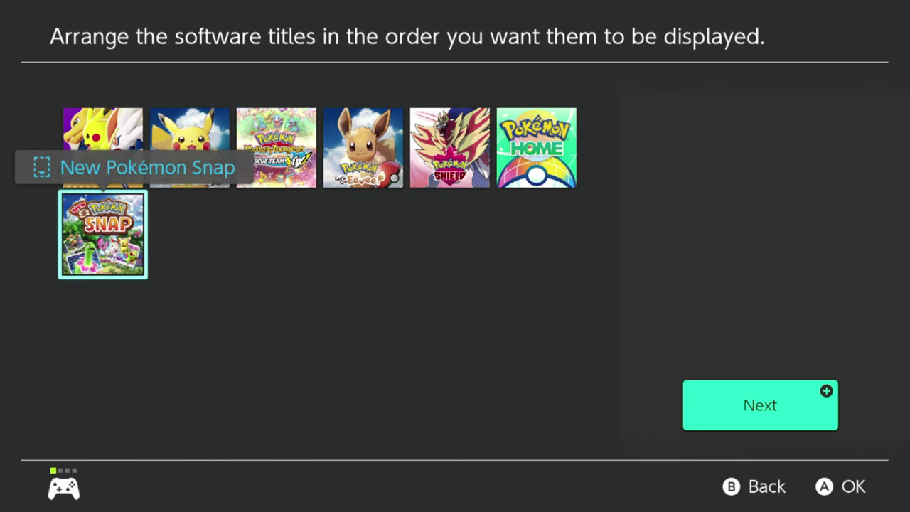
{"action": "key", "text": "Up"}
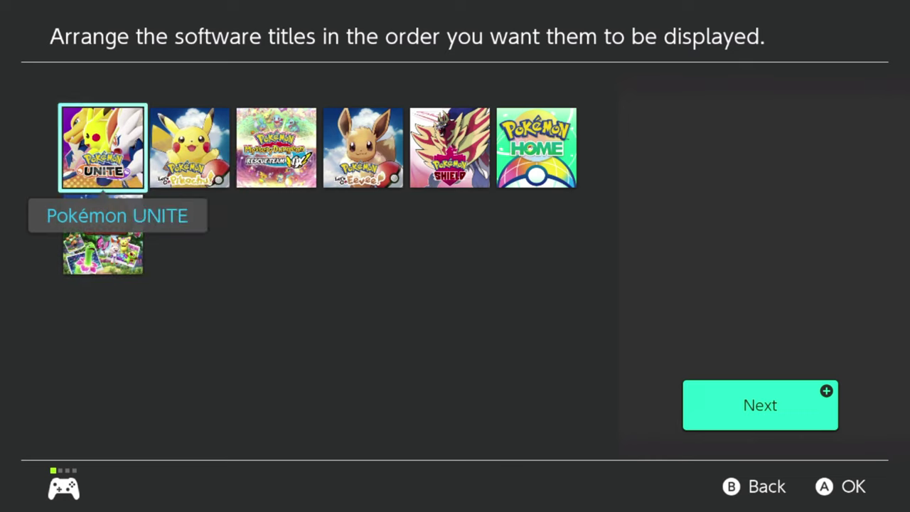
{"action": "key", "text": "Right"}
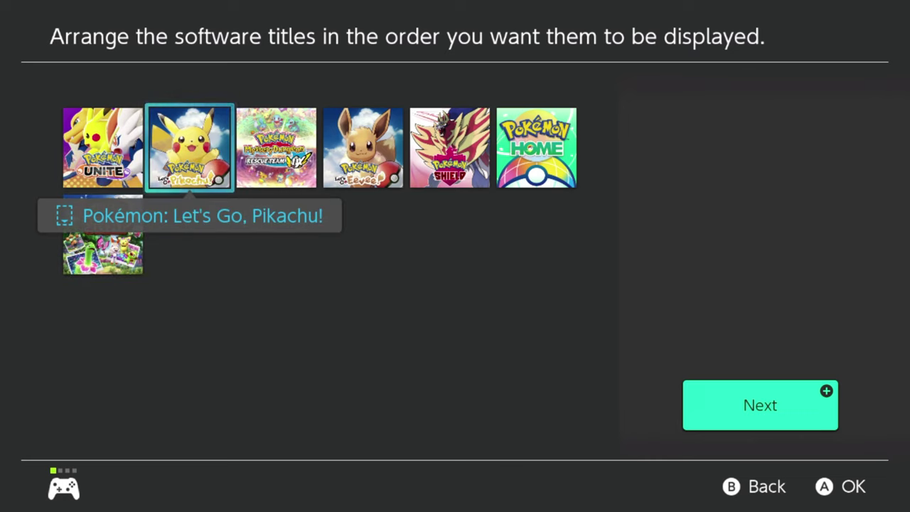
{"action": "key", "text": "Return"}
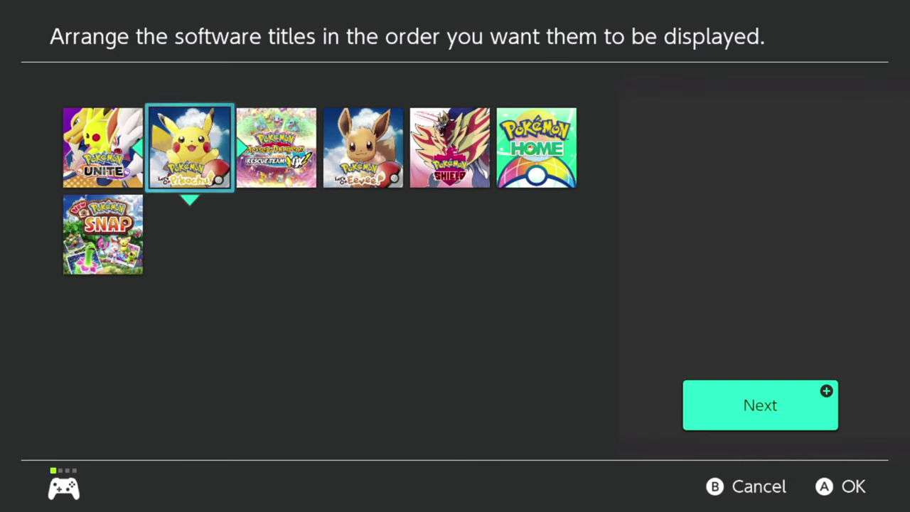
{"action": "key", "text": "Left"}
{"action": "key", "text": "Right"}
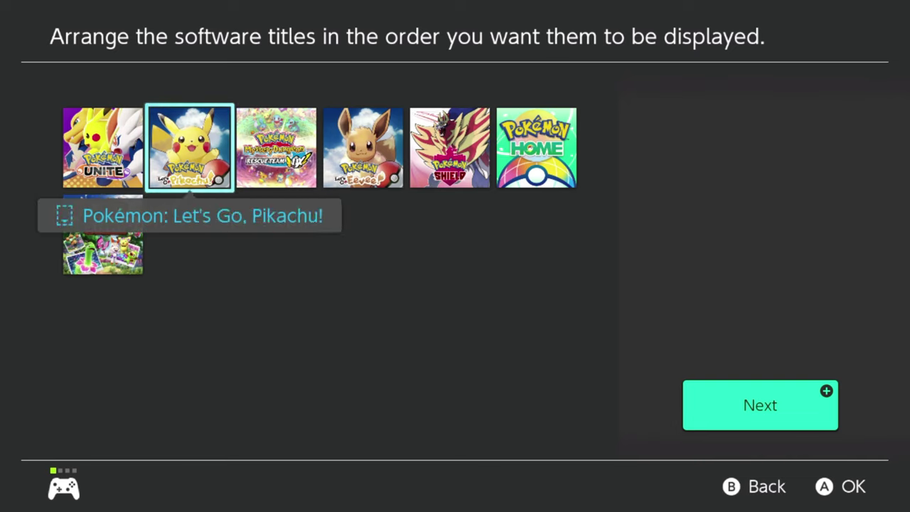
{"action": "key", "text": "Return"}
{"action": "key", "text": "Left"}
{"action": "key", "text": "Right"}
{"action": "key", "text": "Right"}
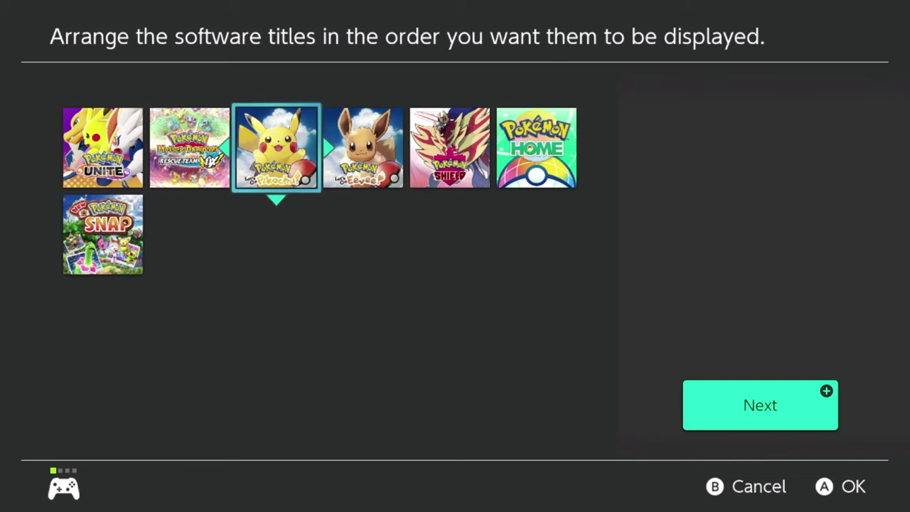
{"action": "key", "text": "Left"}
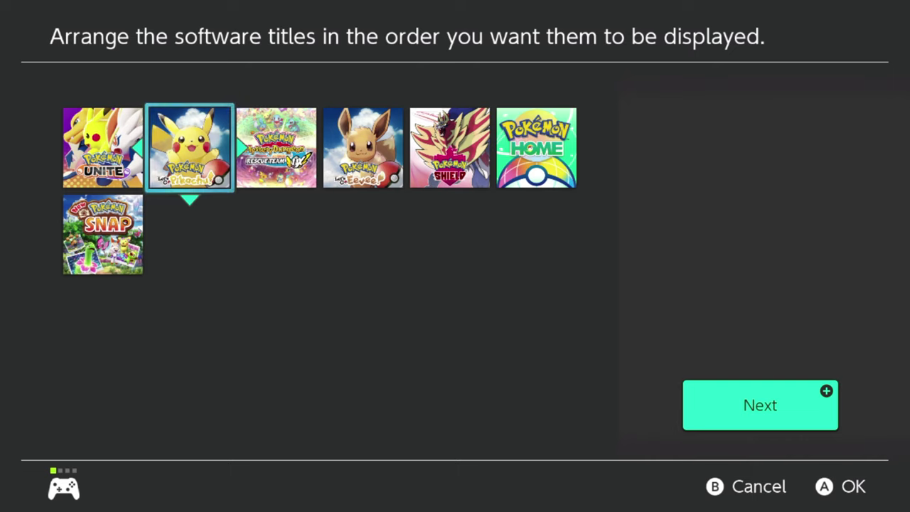
{"action": "key", "text": "Return"}
{"action": "key", "text": "Down"}
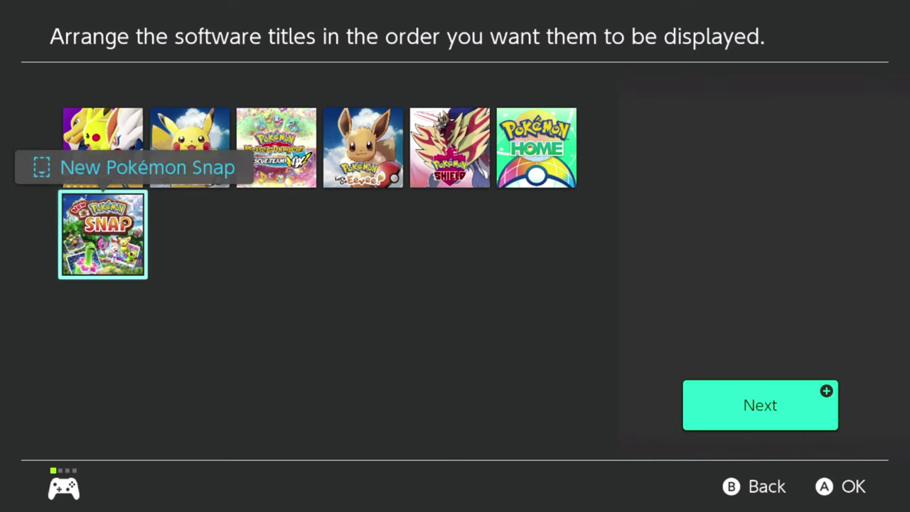
{"action": "key", "text": "Right"}
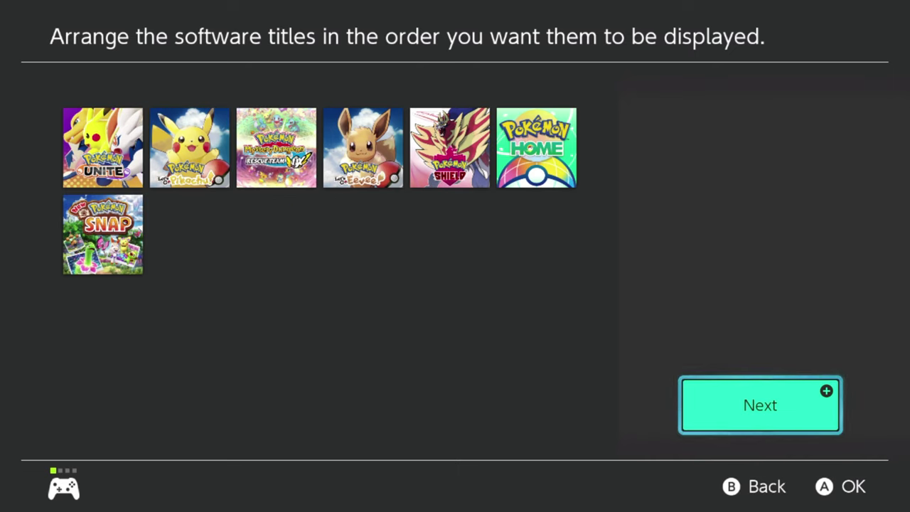
Finish the ordering and begin naming the group, switching the keyboard to capital letters.
{"action": "key", "text": "Return"}
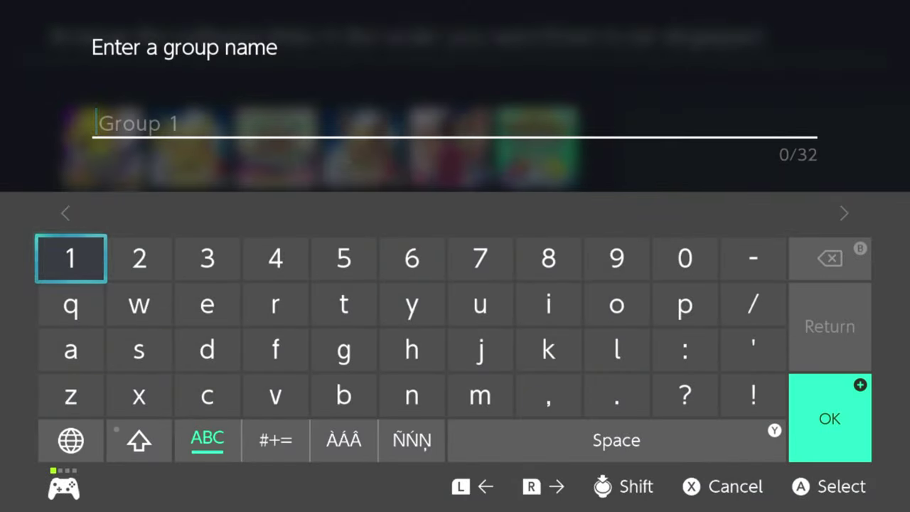
{"action": "key", "text": "Down"}
{"action": "key", "text": "Down"}
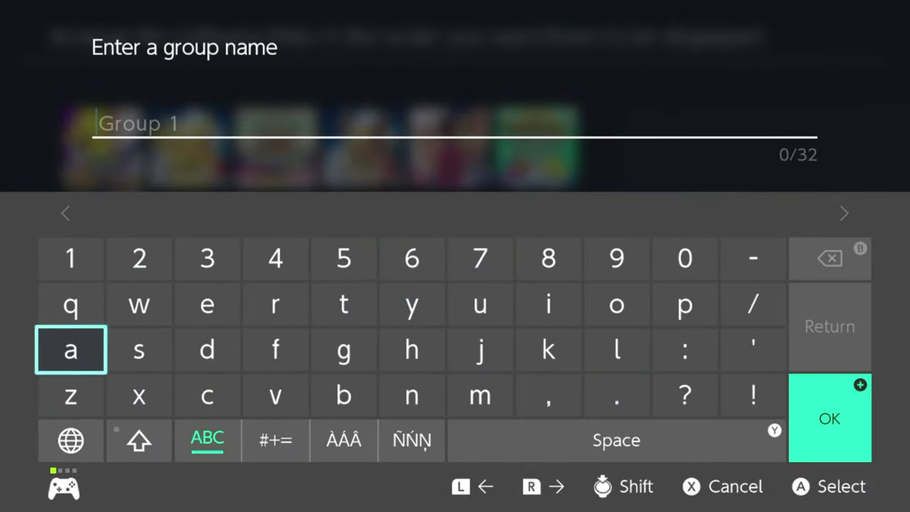
{"action": "key", "text": "Right"}
{"action": "key", "text": "Down"}
{"action": "key", "text": "Down"}
{"action": "key", "text": "Return"}
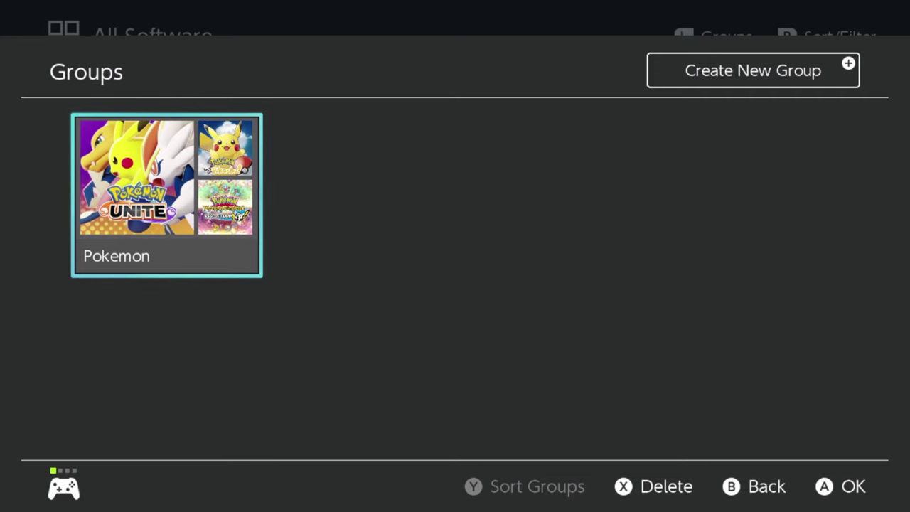
{"action": "key", "text": "Up"}
{"action": "key", "text": "Return"}
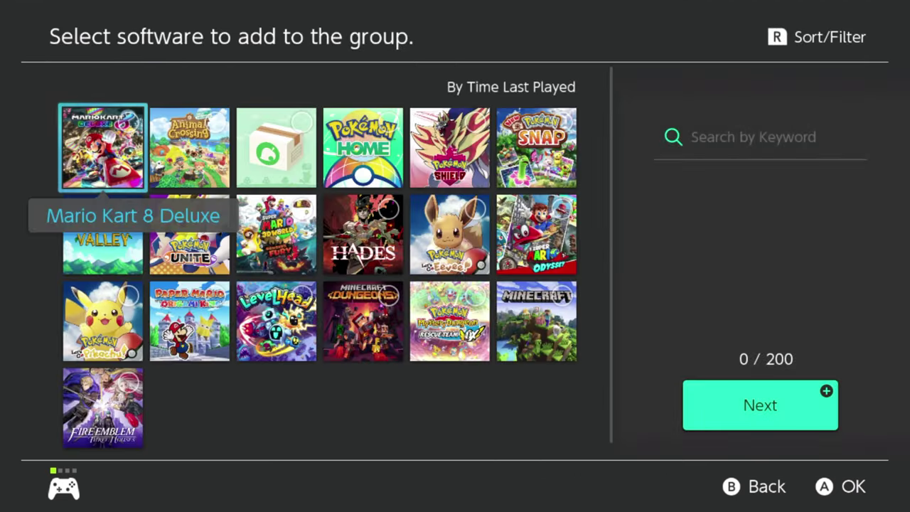
{"action": "key", "text": "Down"}
{"action": "key", "text": "Right"}
{"action": "key", "text": "Up"}
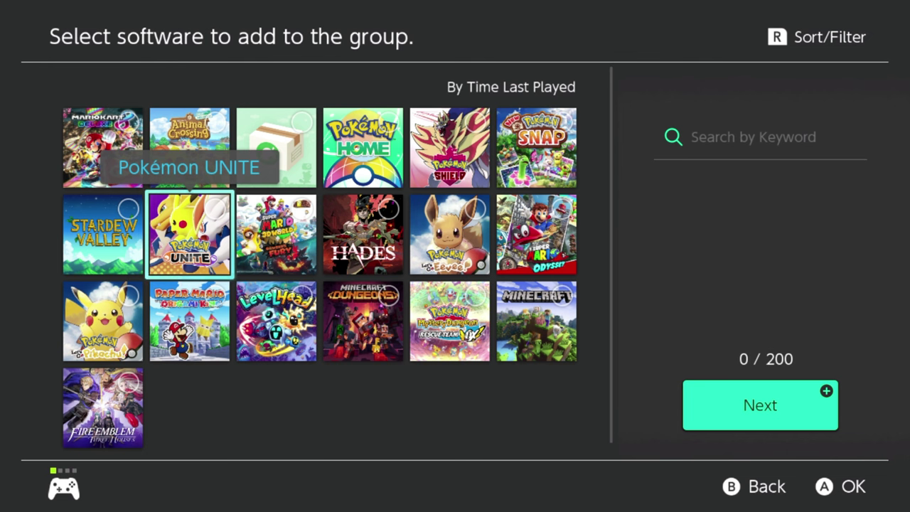
{"action": "key", "text": "Escape"}
{"action": "key", "text": "Escape"}
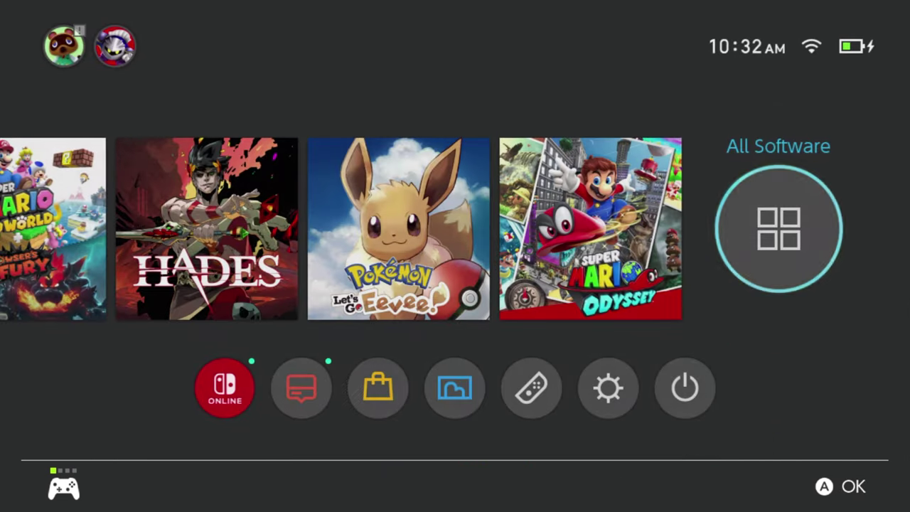
{"action": "key", "text": "Left"}
{"action": "key", "text": "Right"}
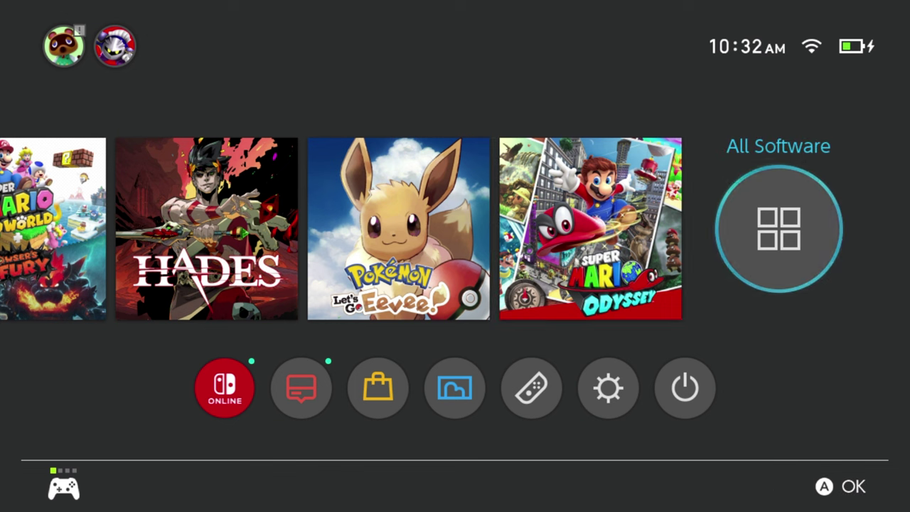
{"action": "key", "text": "Return"}
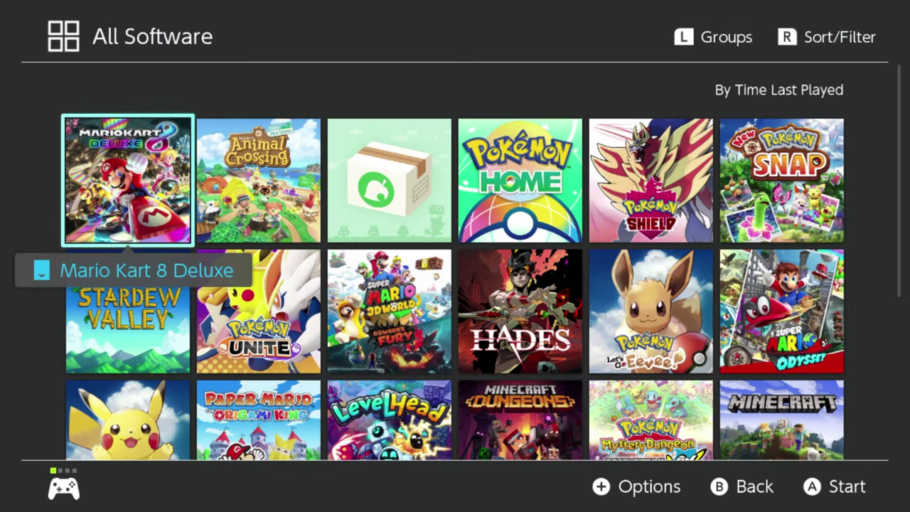
{"action": "key", "text": "l"}
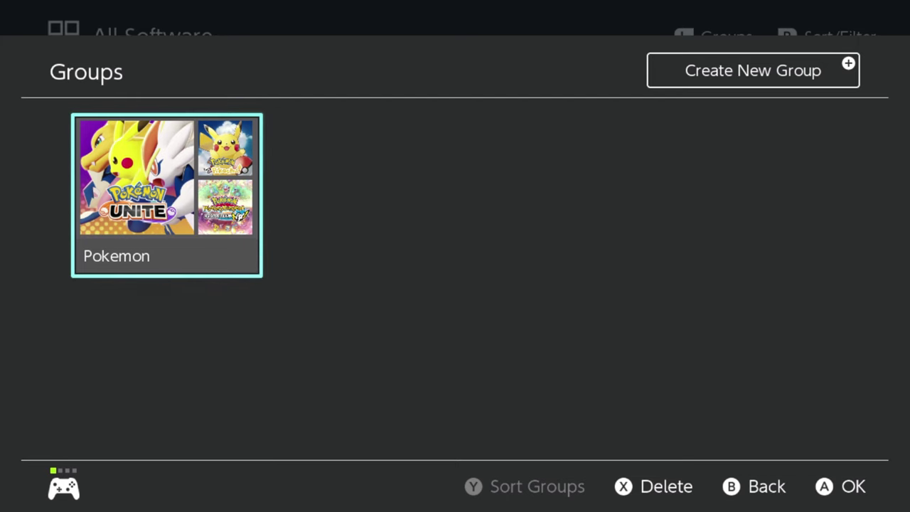
{"action": "key", "text": "x"}
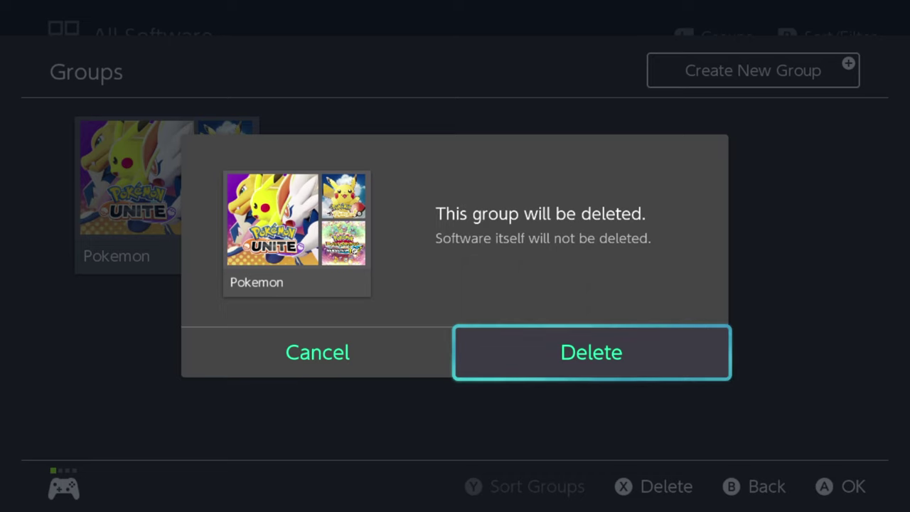
{"action": "key", "text": "b"}
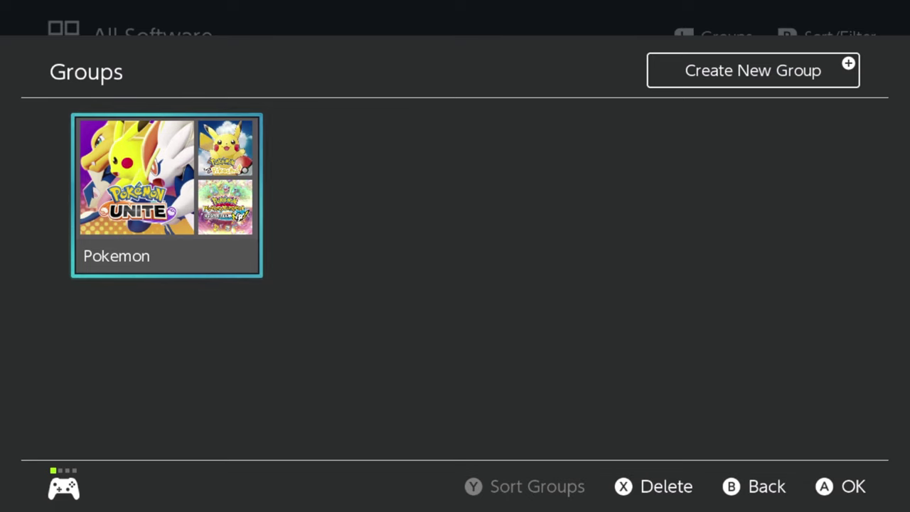
{"action": "key", "text": "a"}
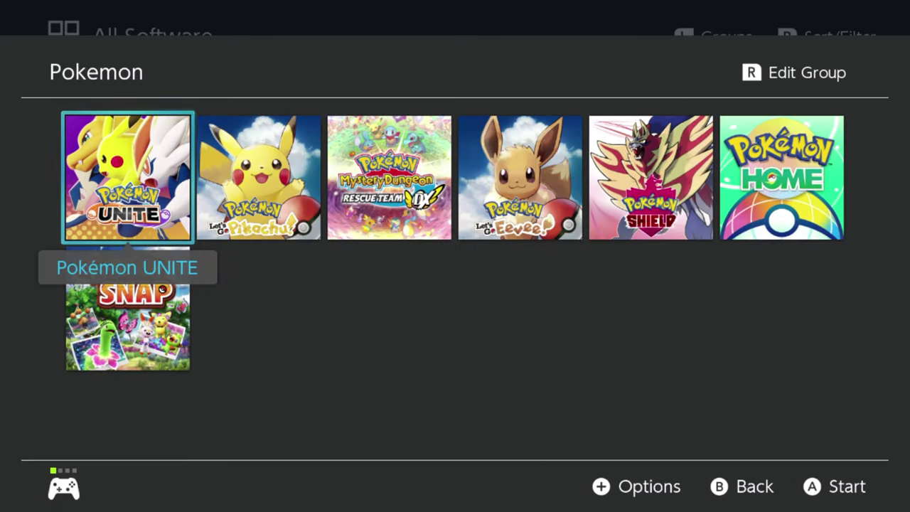
Bring up the Pokemon group's Edit Group options, browse down them, and close them.
{"action": "key", "text": "r"}
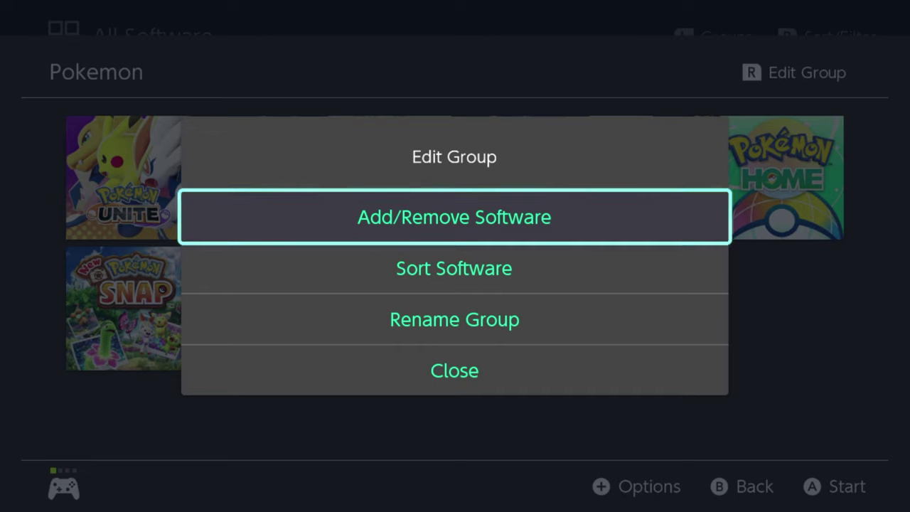
{"action": "key", "text": "Down"}
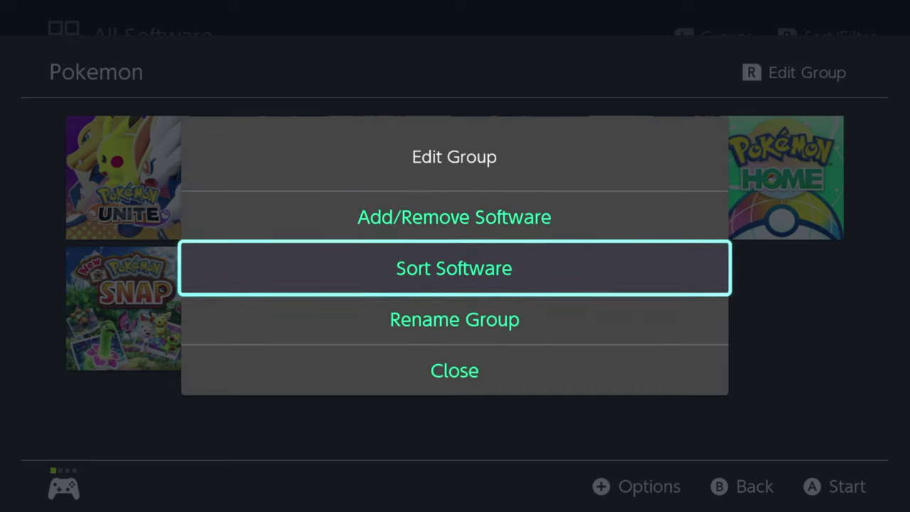
{"action": "key", "text": "Down"}
{"action": "key", "text": "Down"}
{"action": "key", "text": "Return"}
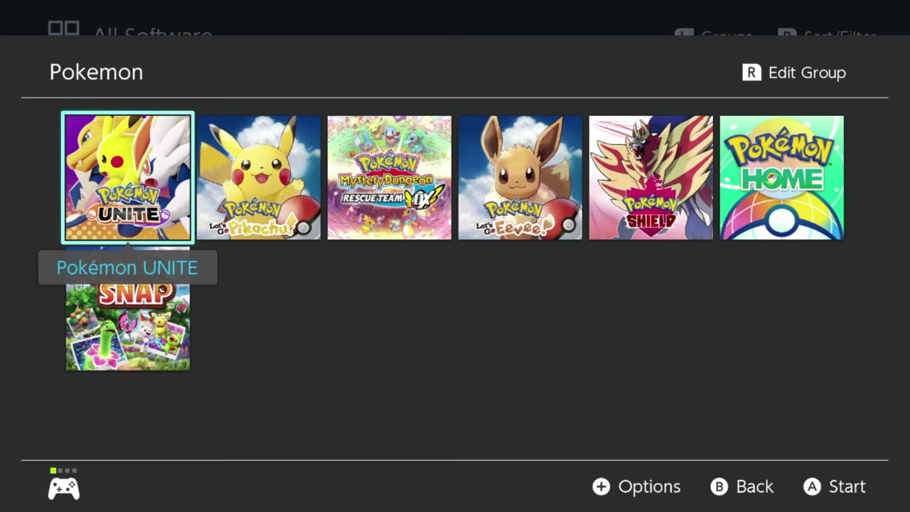